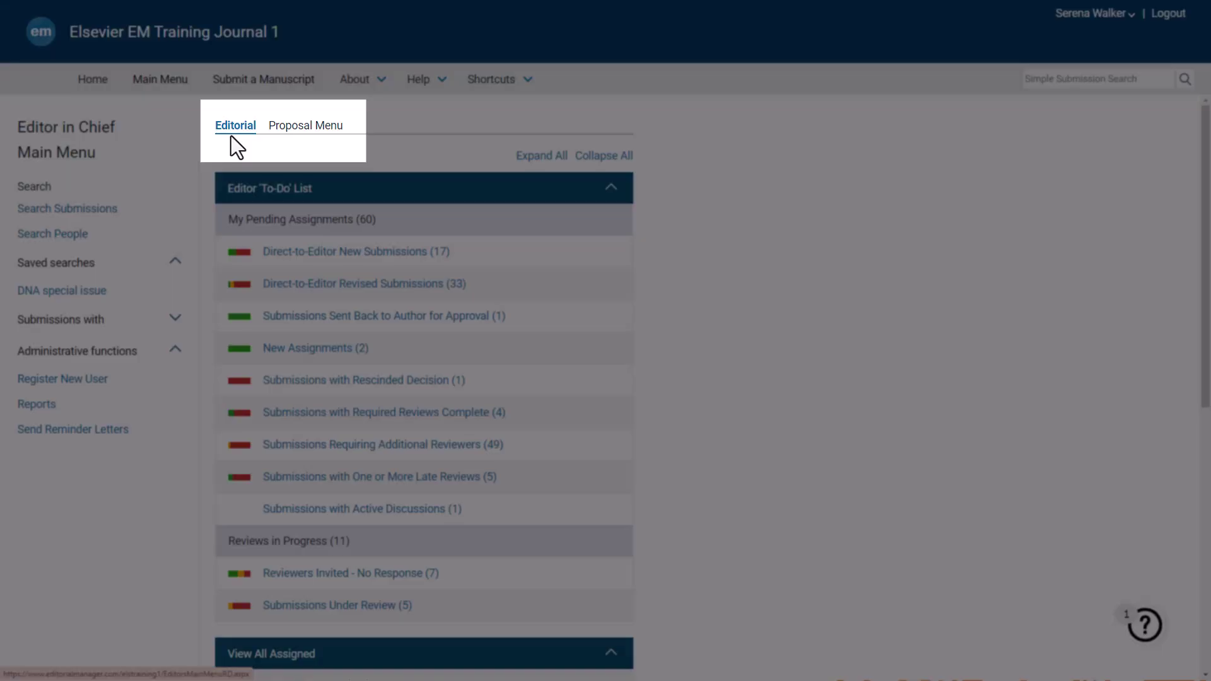
Start a new proposal from the editor's Proposals menu with Special Issue Proposal as the article type
left_click(312, 140)
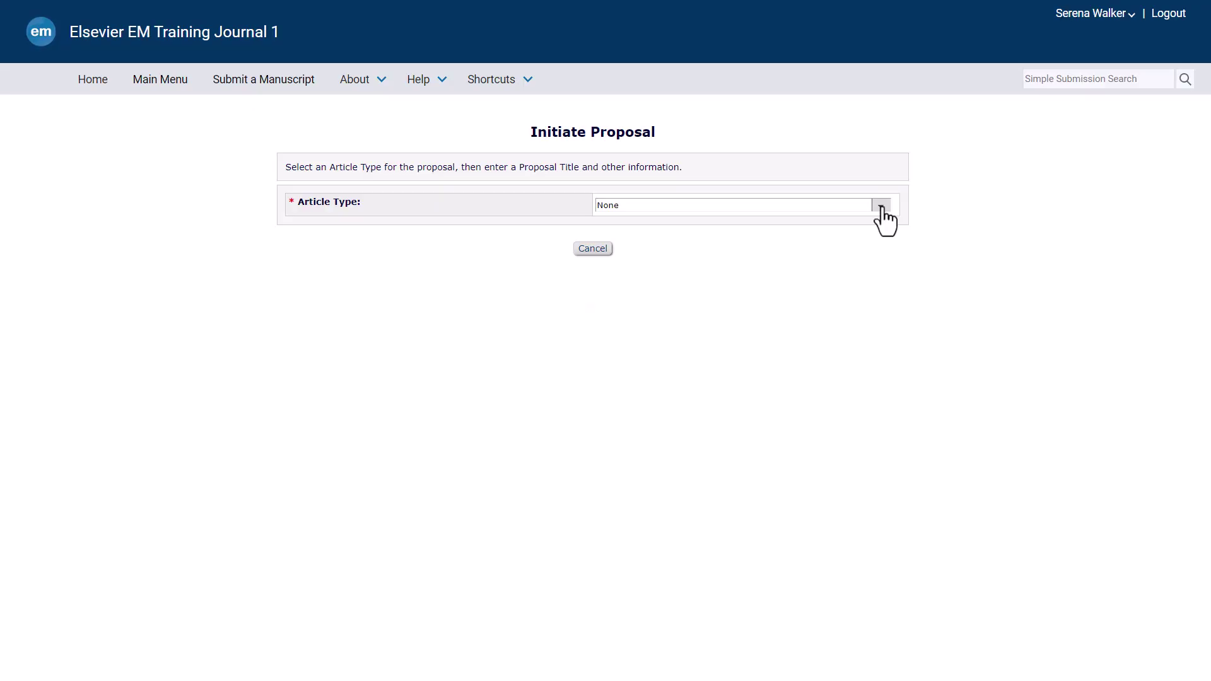
left_click(882, 207)
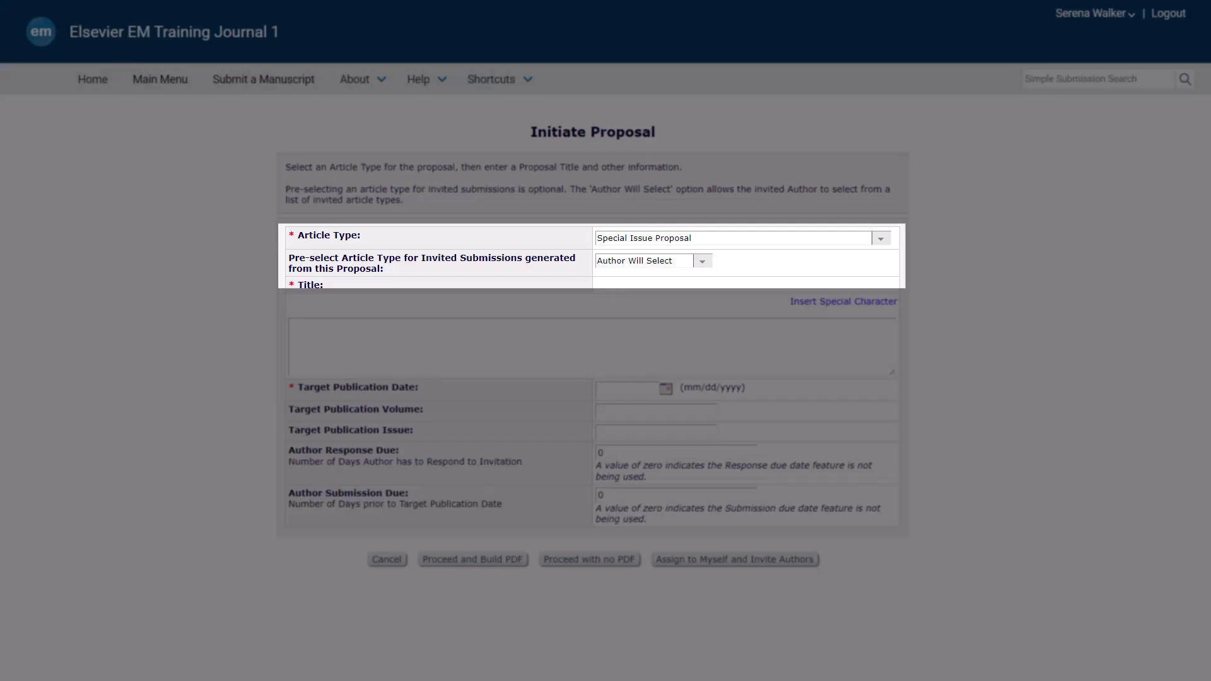
left_click(880, 239)
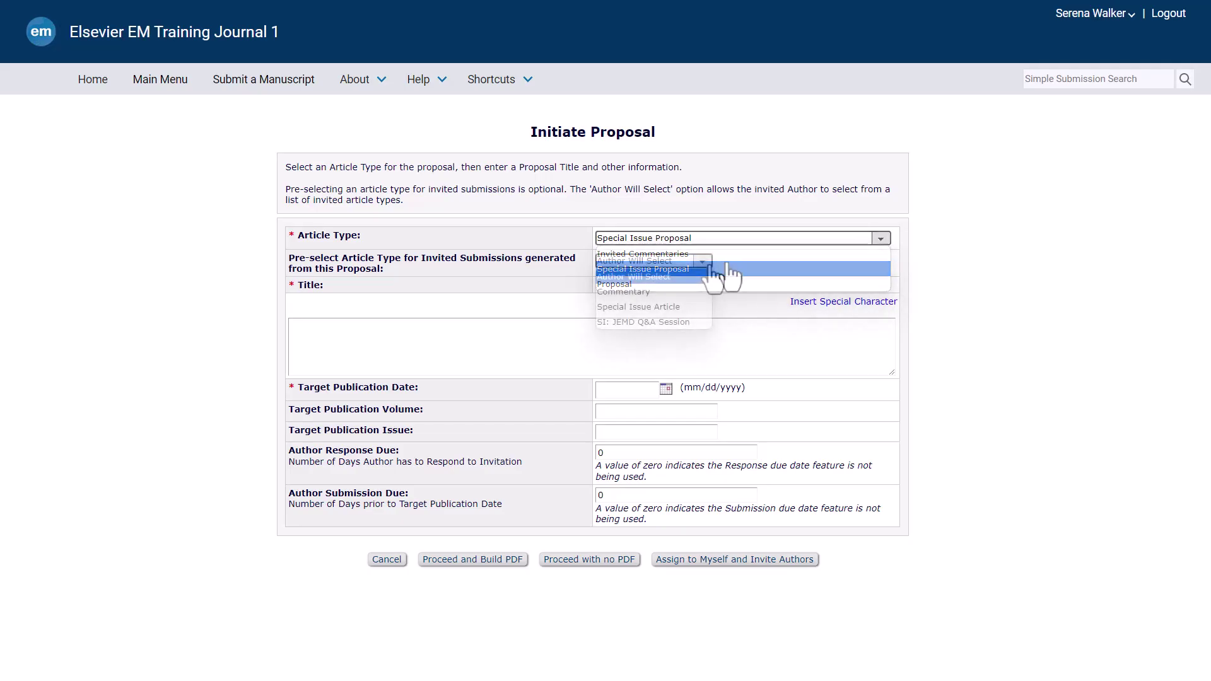
left_click(711, 269)
left_click(702, 261)
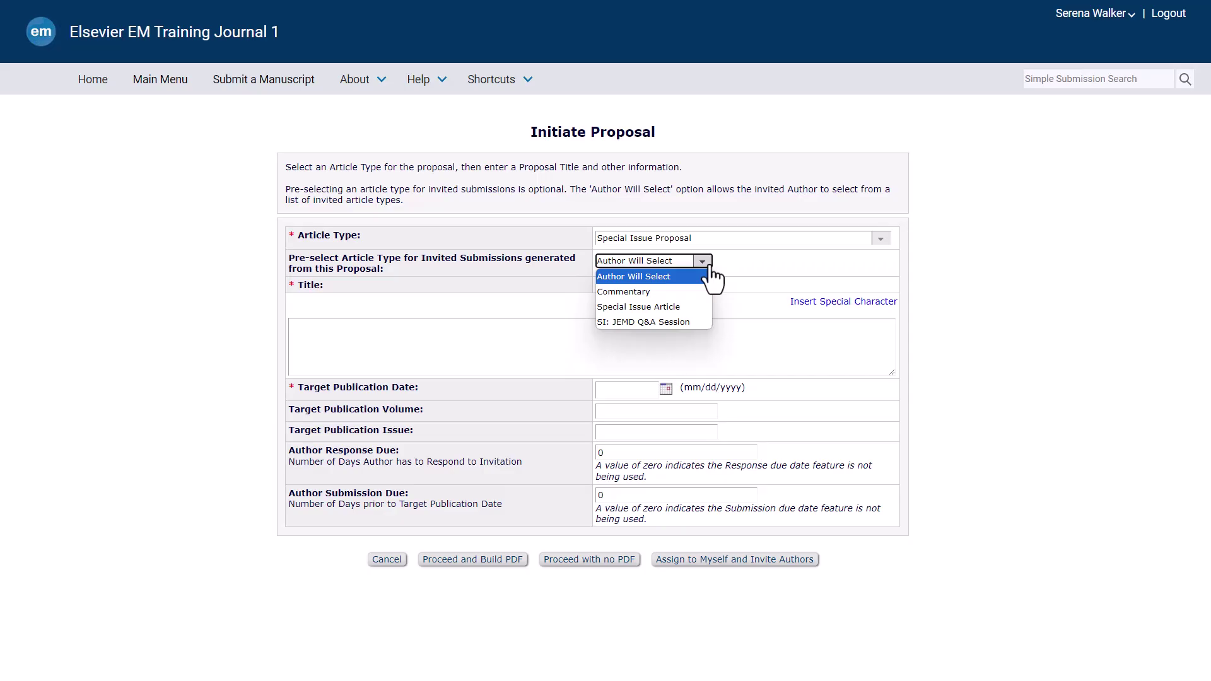
left_click(711, 272)
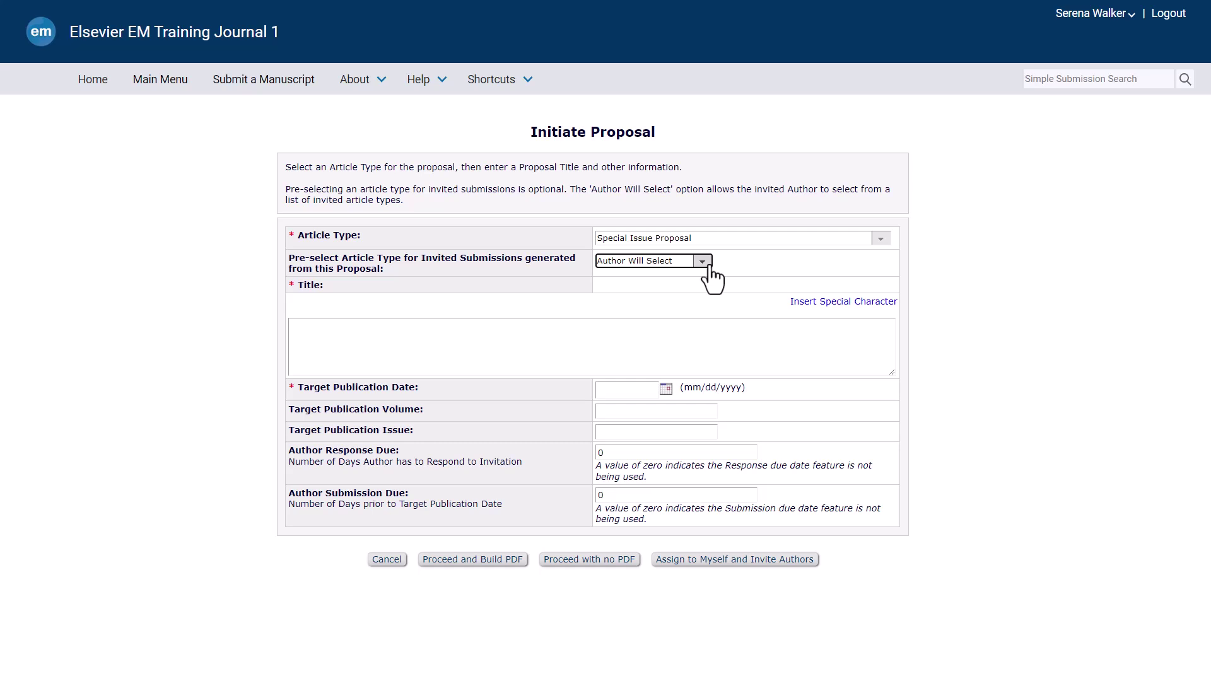
Give the proposal the title 'Special Issue-2024'
key("Tab")
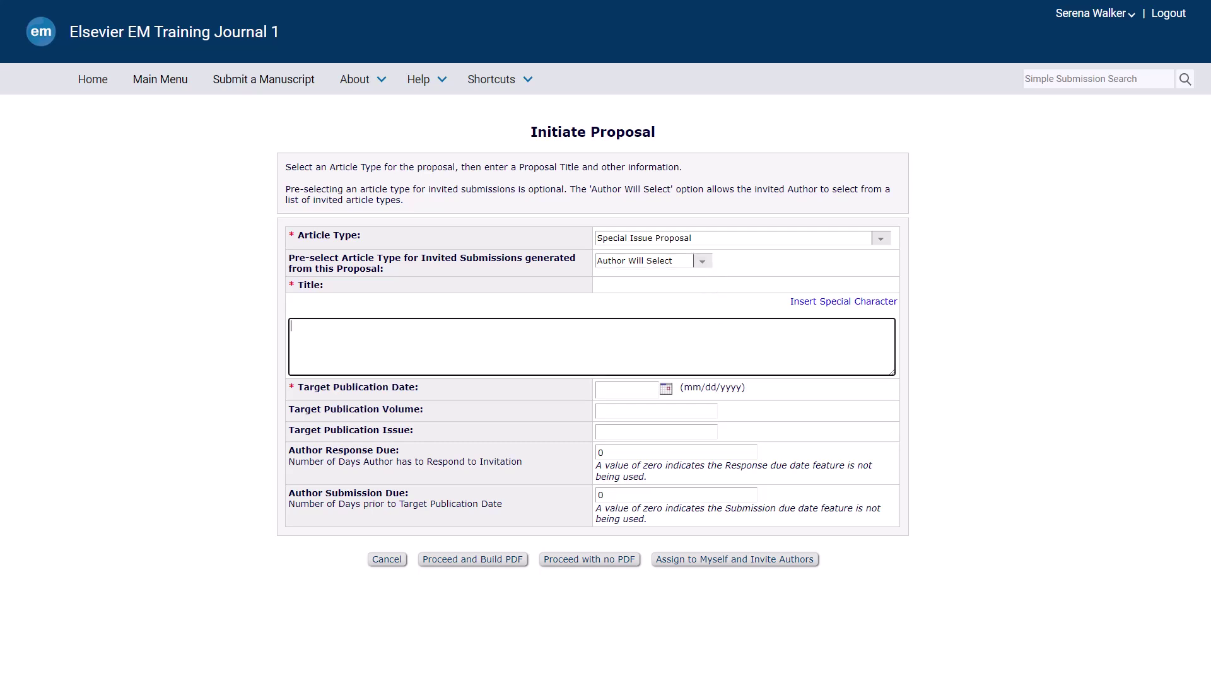
type("Special ")
type("Issue-")
type("2")
type("0")
type("24")
Set the target publication date to 08/30/2025 using the calendar picker
left_click(667, 390)
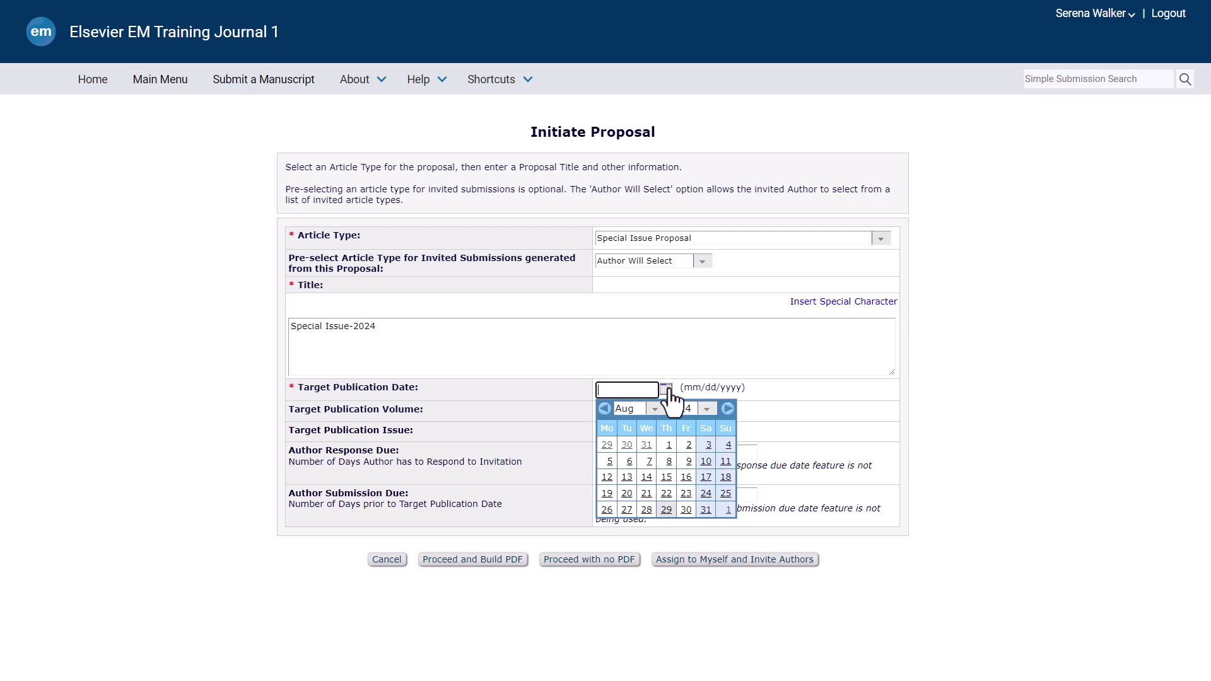
left_click(667, 391)
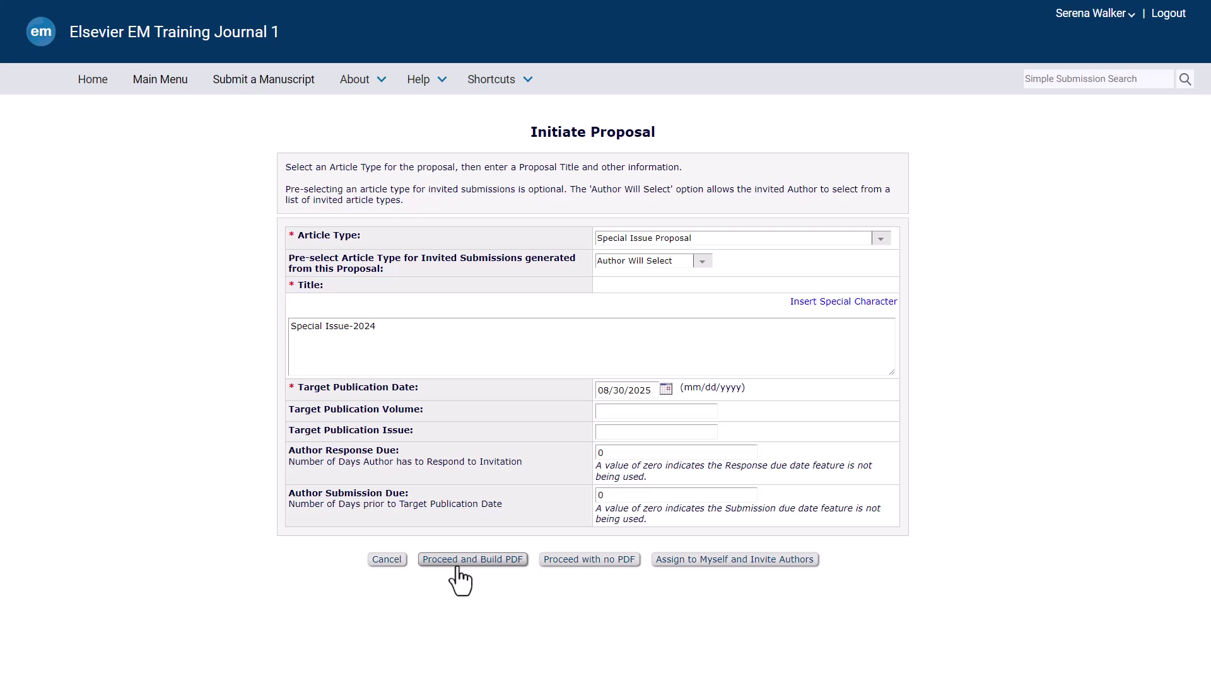
Proceed with the proposal and build its PDF for my approval
left_click(461, 560)
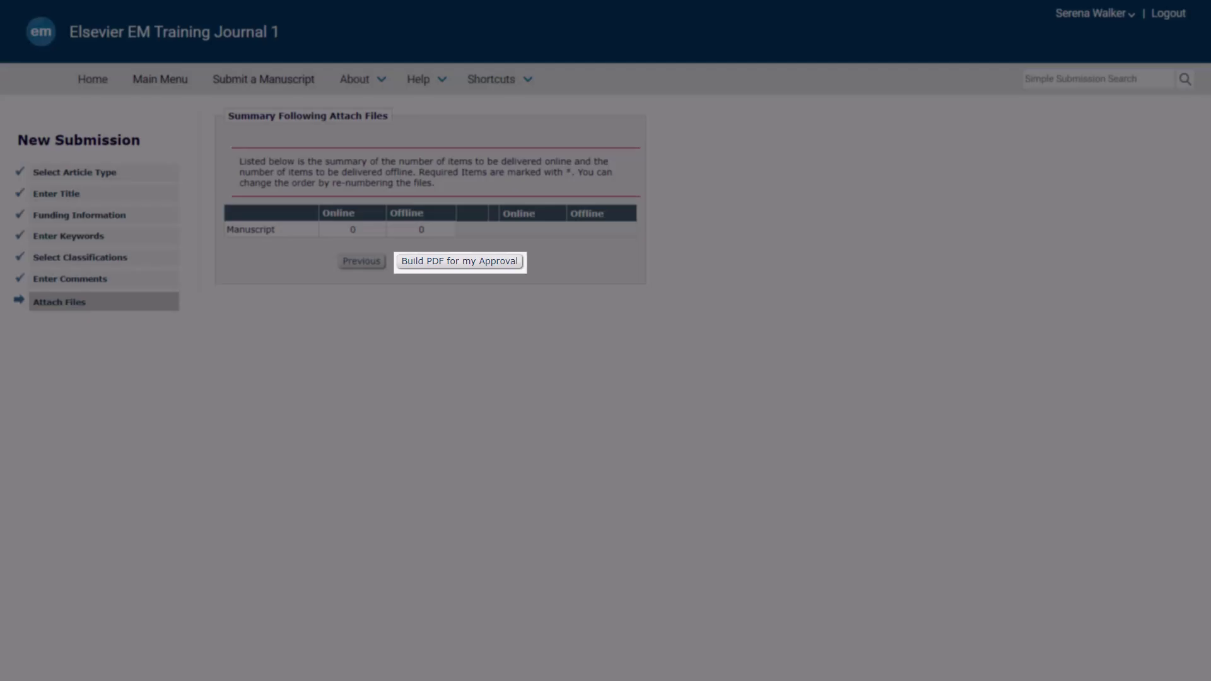
left_click(458, 269)
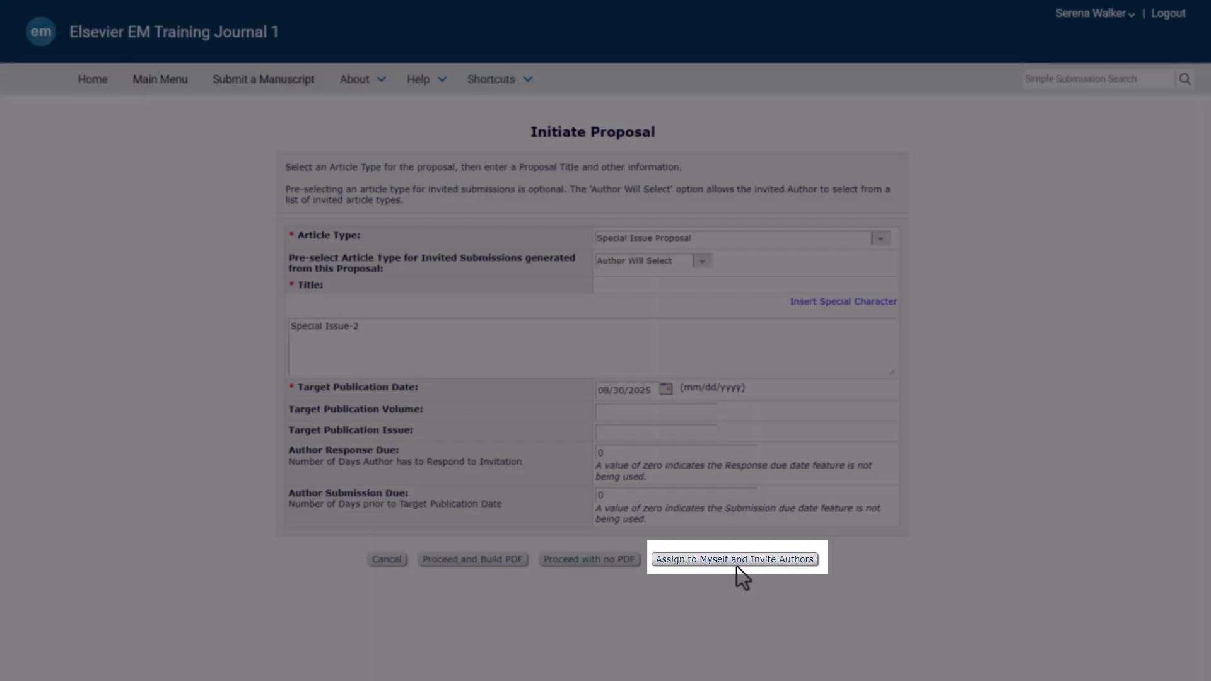
Assign the Special Issue proposal to myself and invite authors
left_click(737, 566)
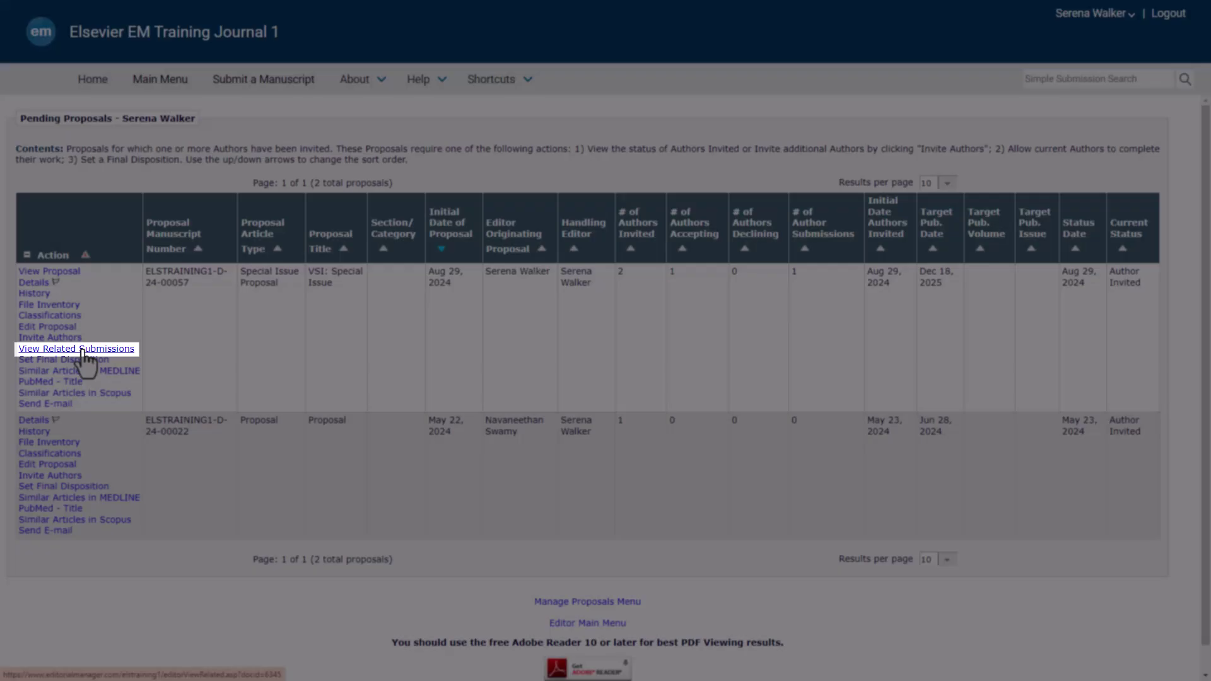
View the submissions related to the special issue proposal from the Proposal menu
left_click(82, 352)
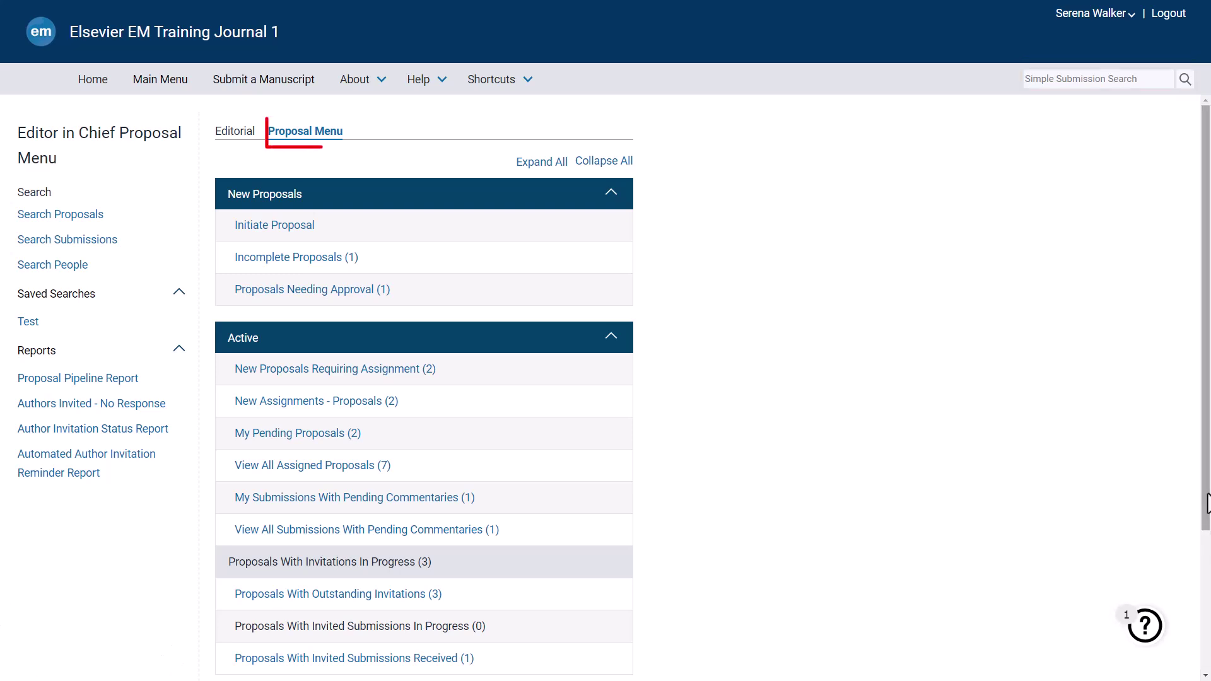
left_click_drag(1207, 502, 1208, 660)
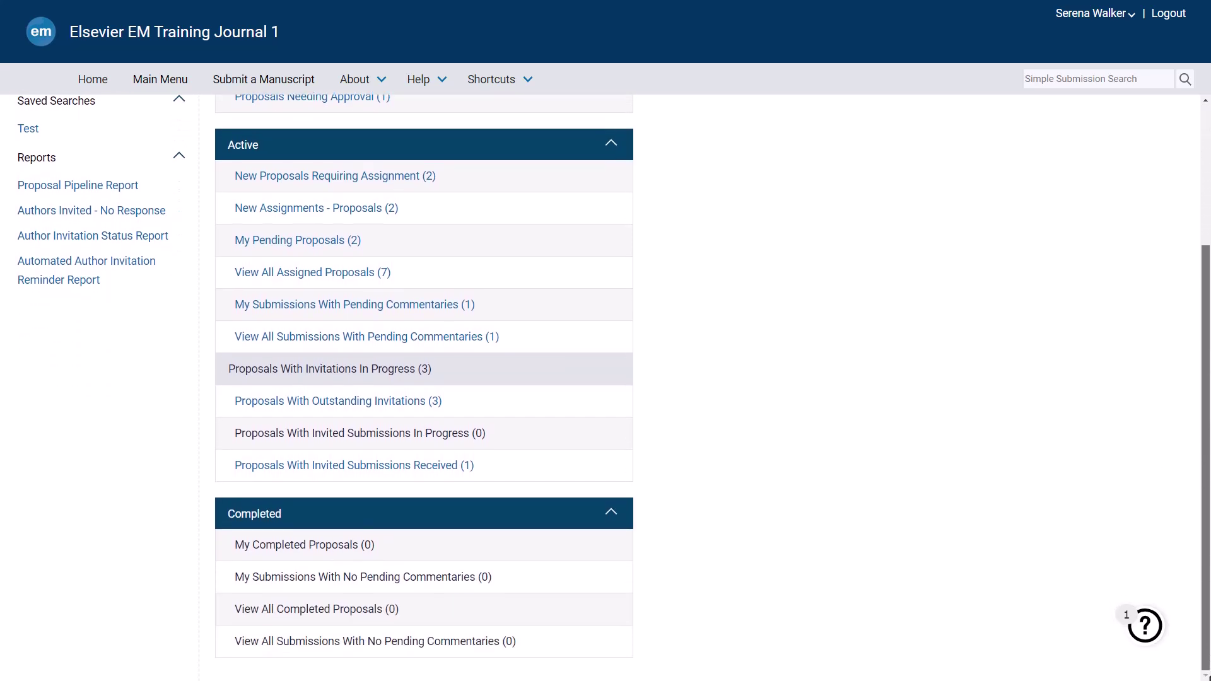